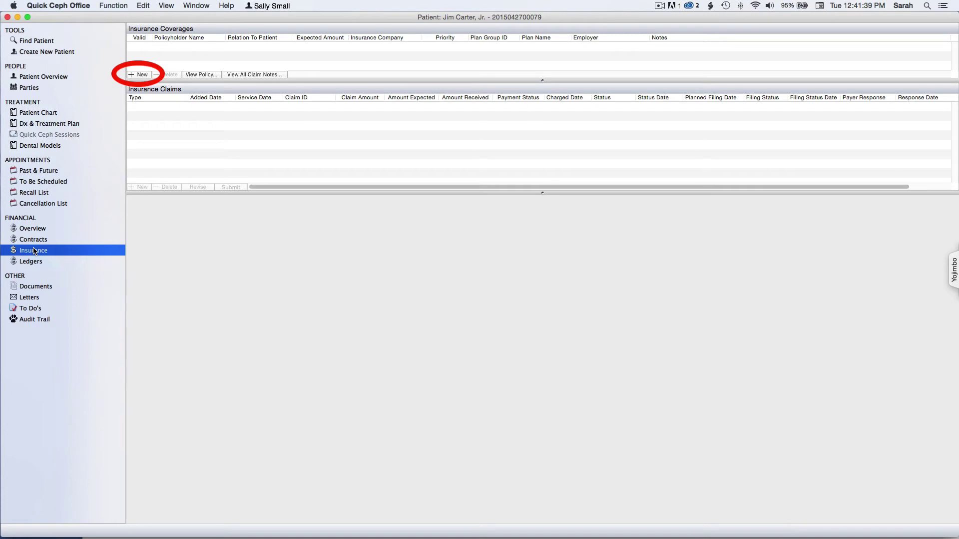
- Start a new insurance coverage and create a brand-new policy to bring up the 692 insurance carriers
{"action": "left_click", "coordinate": [140, 74]}
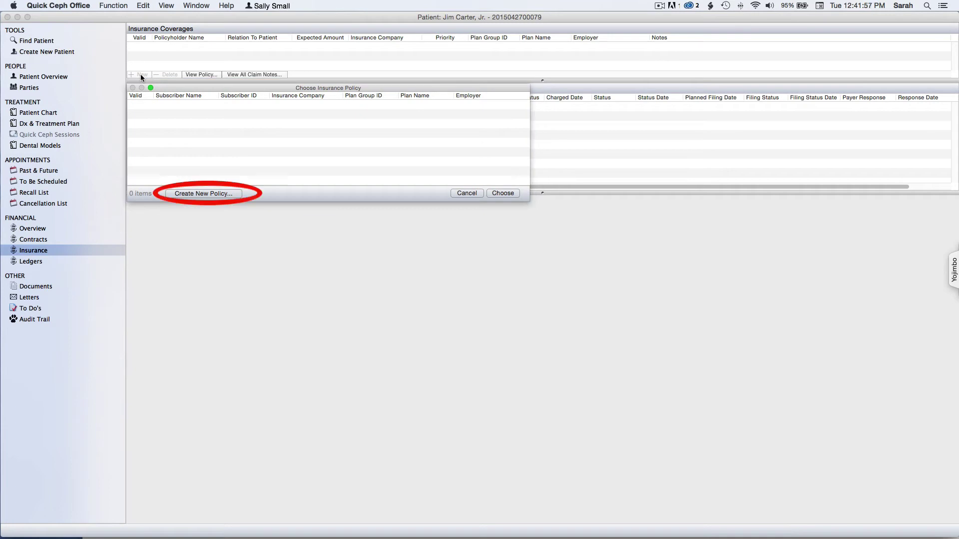
{"action": "left_click", "coordinate": [197, 194]}
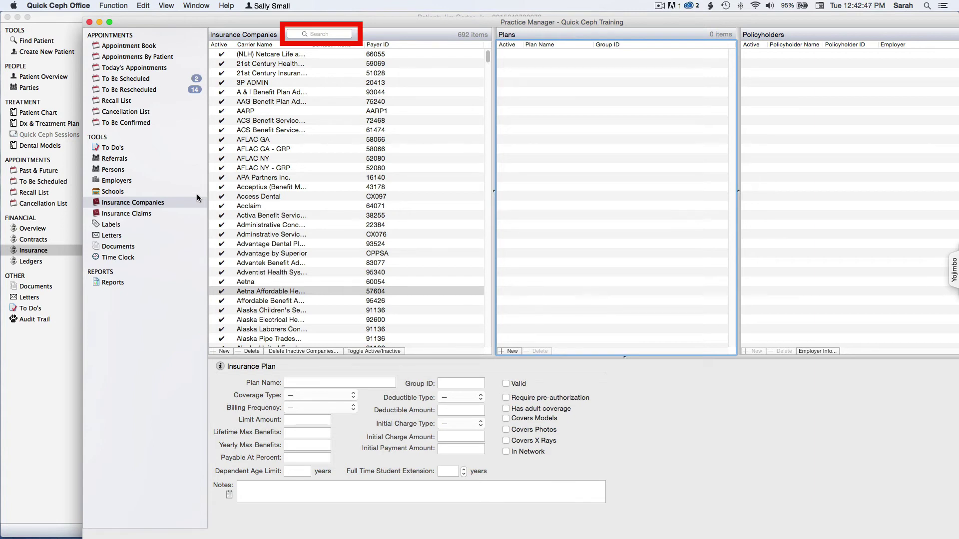
- Filter the insurance companies by 'Ae' and select Aetna Affordable Health Choices (SM) - SRC, payer 57604
{"action": "left_click", "coordinate": [333, 34]}
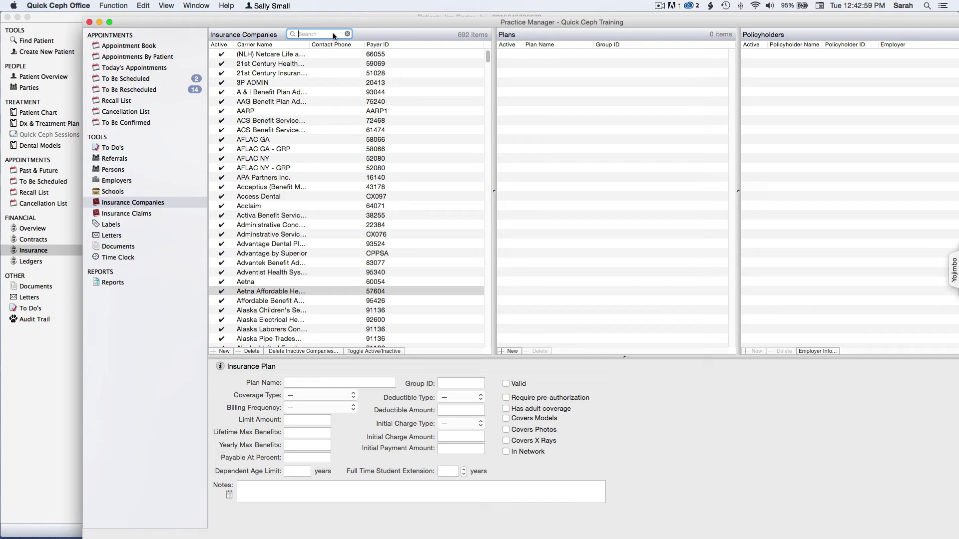
{"action": "left_click", "coordinate": [333, 34]}
{"action": "type", "text": "Ae"}
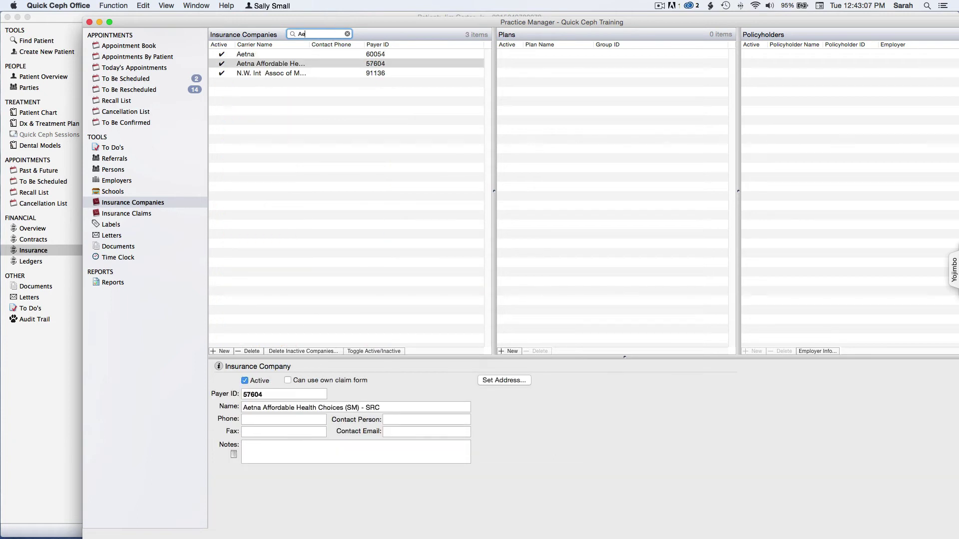
{"action": "left_click", "coordinate": [251, 65]}
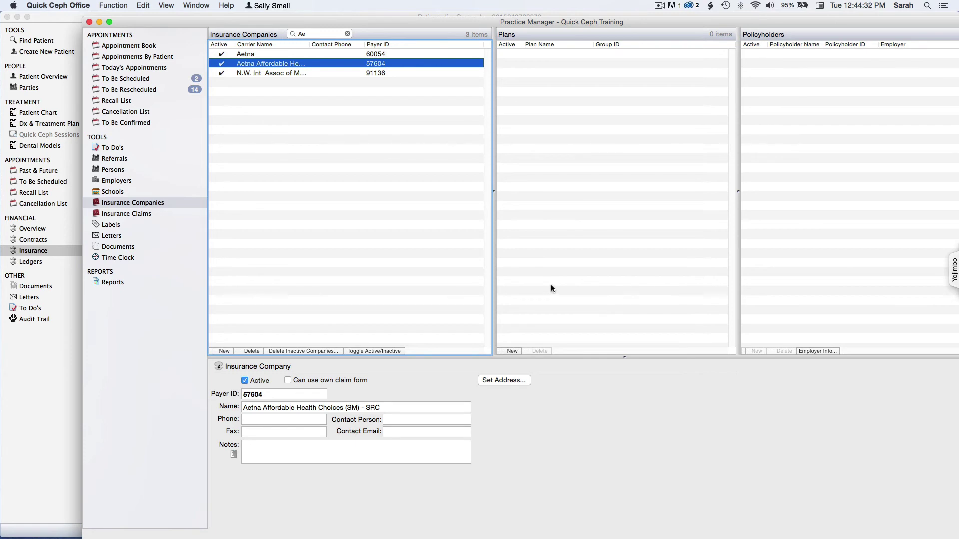
- Create a plan named 'New Great Plan' with group ID 55447 under Aetna
{"action": "left_click", "coordinate": [512, 352]}
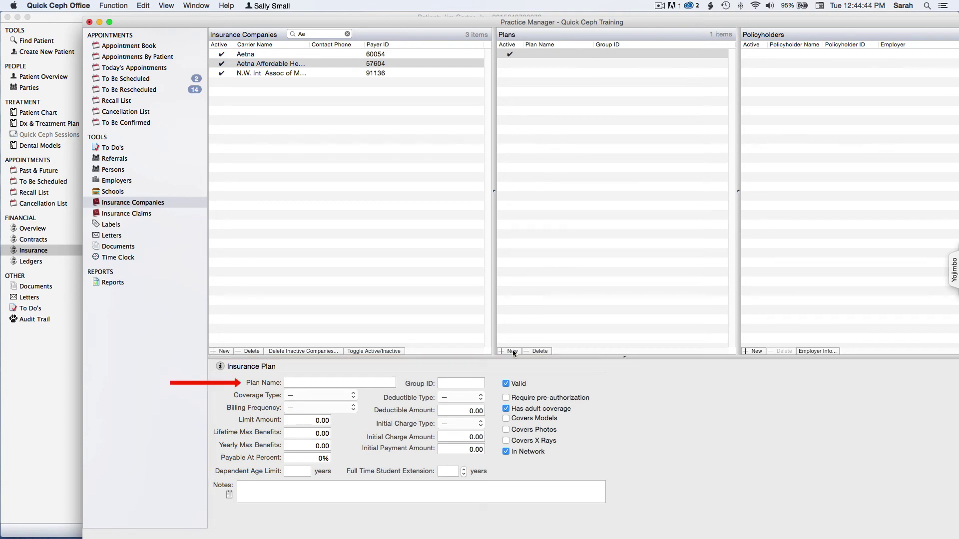
{"action": "left_click", "coordinate": [368, 383]}
{"action": "type", "text": "New Great Plan"}
{"action": "key", "text": "Tab"}
{"action": "type", "text": "55447"}
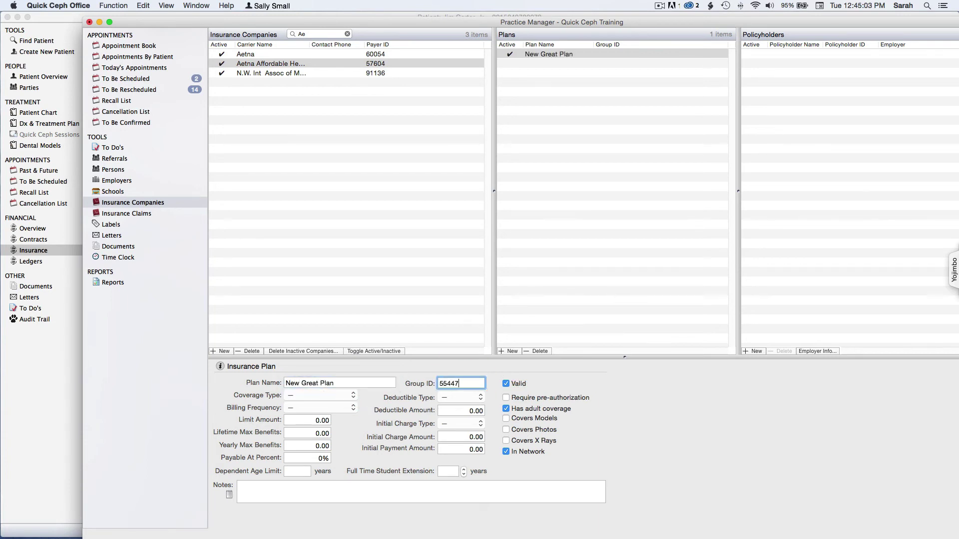
{"action": "key", "text": "Tab"}
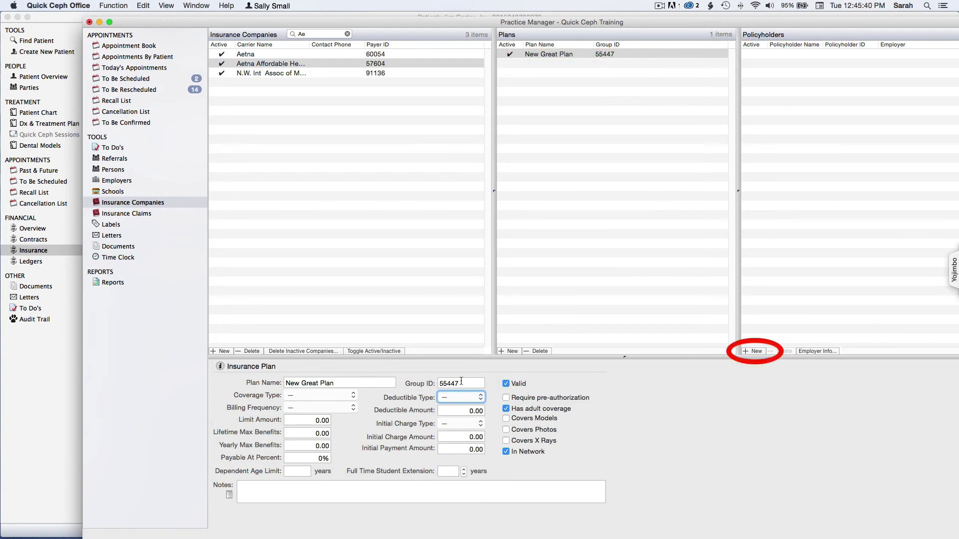
- Add a new active policyholder entry to New Great Plan and enter the policyholder's ID
{"action": "left_click", "coordinate": [754, 351]}
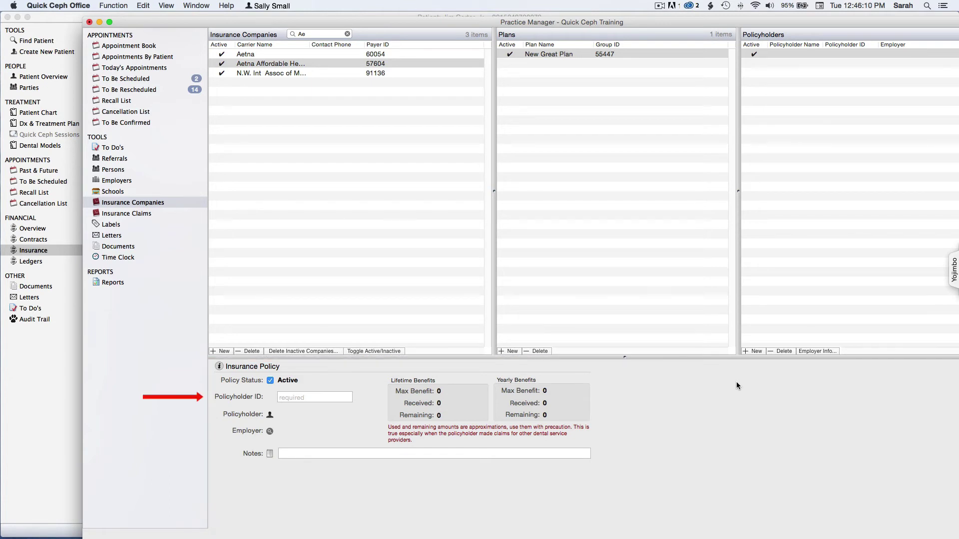
{"action": "left_click", "coordinate": [303, 399]}
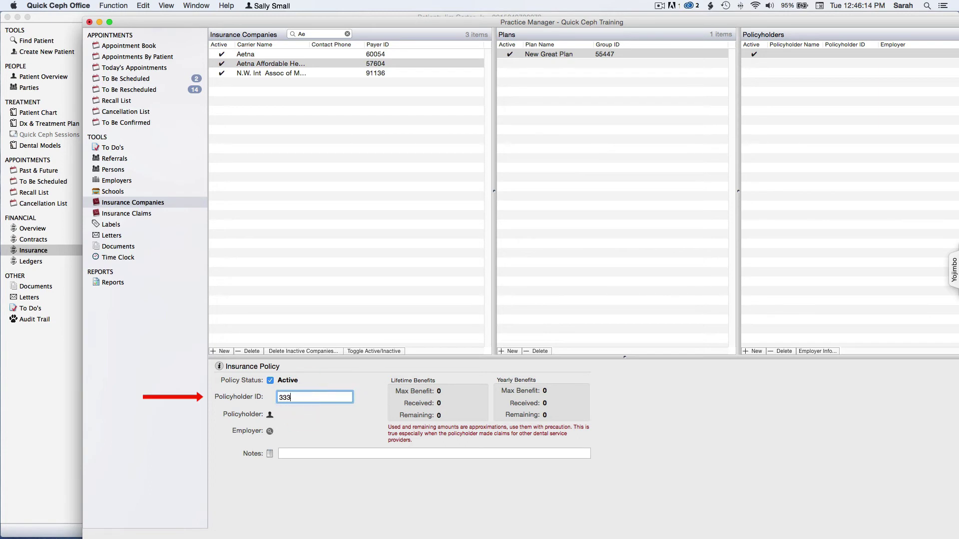
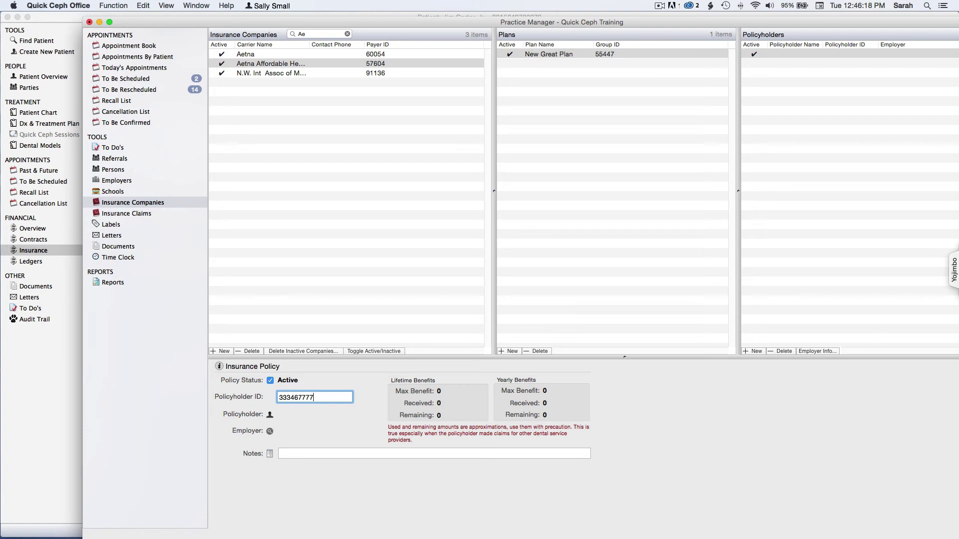
{"action": "key", "text": "Tab"}
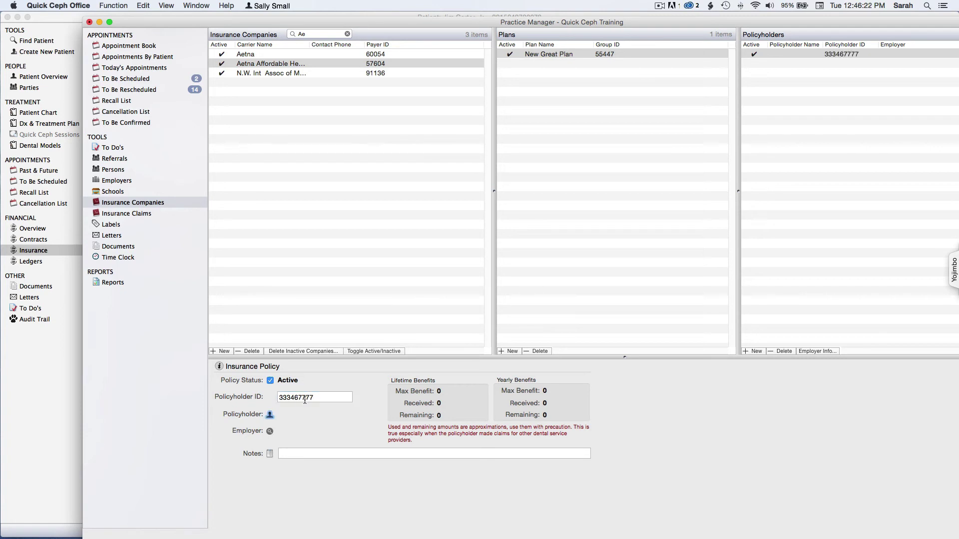
- Search people by the family surname and choose the adult family member as policyholder
{"action": "left_click", "coordinate": [269, 416]}
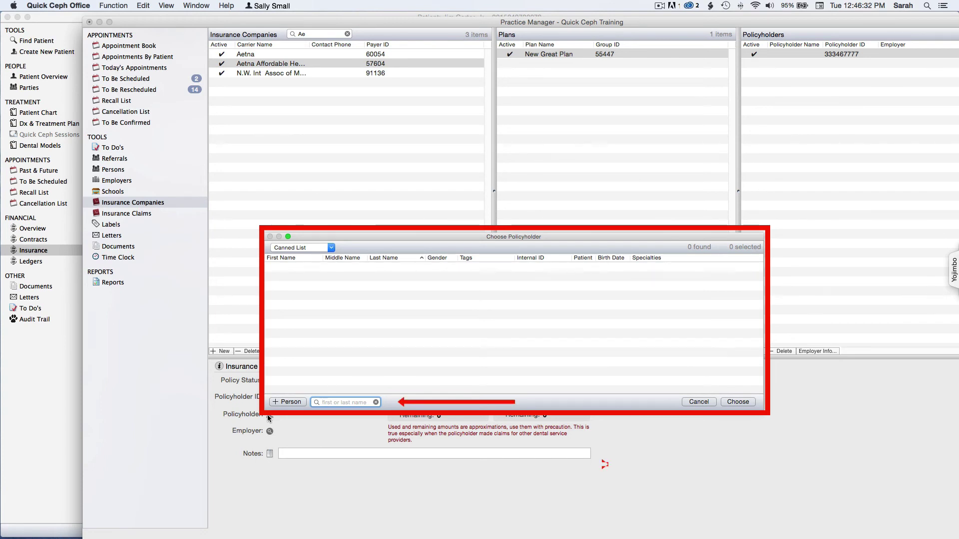
{"action": "type", "text": "carter"}
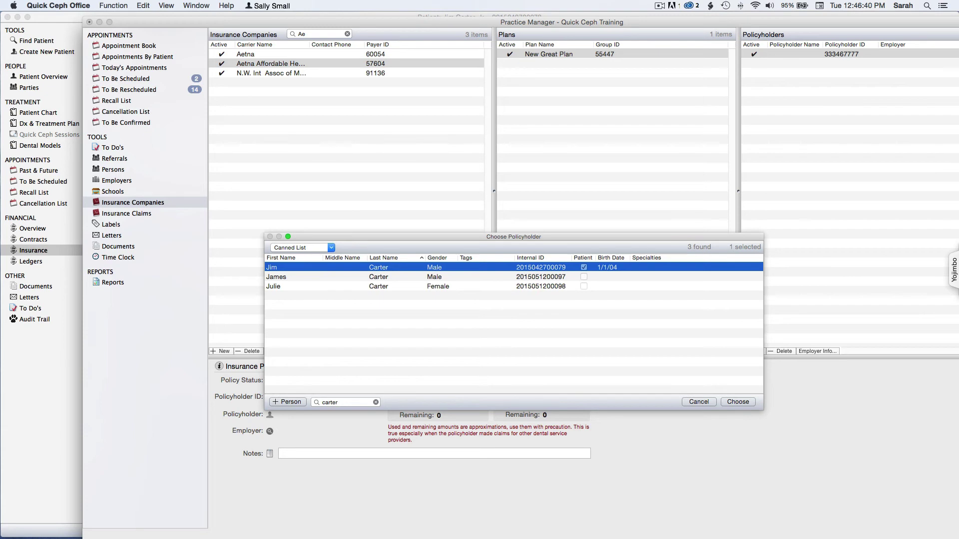
{"action": "left_click", "coordinate": [306, 281]}
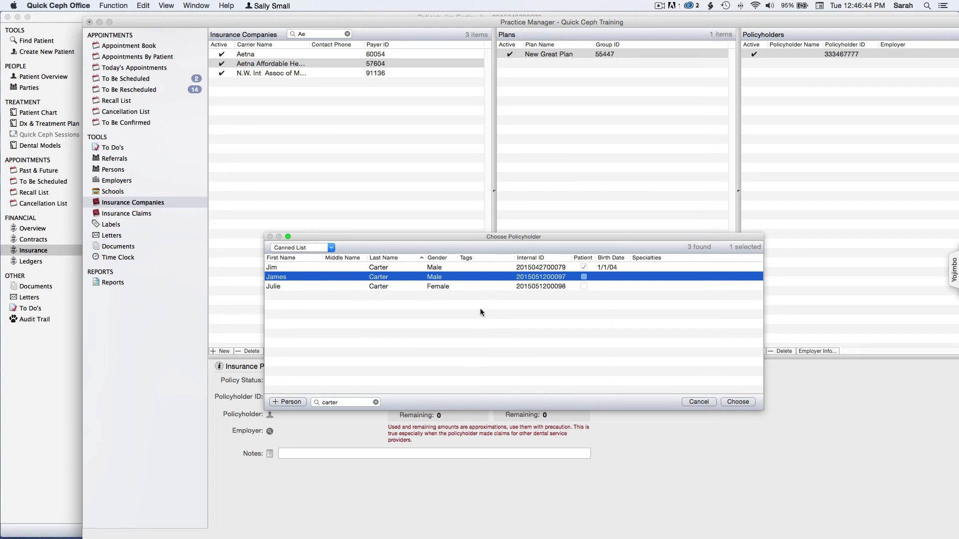
{"action": "left_click", "coordinate": [737, 402]}
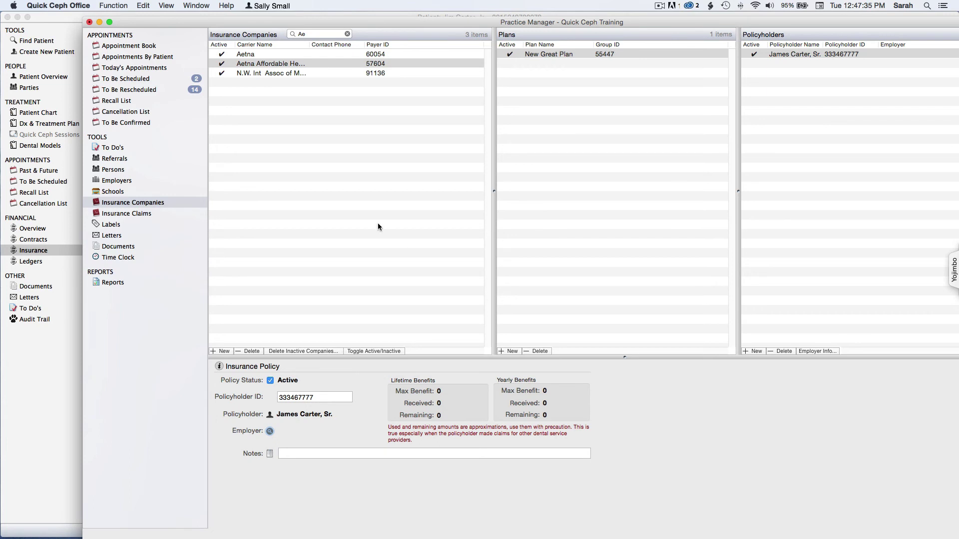
- Close Practice Manager with Save & Close, keeping the new Aetna plan and policyholder
{"action": "left_click", "coordinate": [90, 23]}
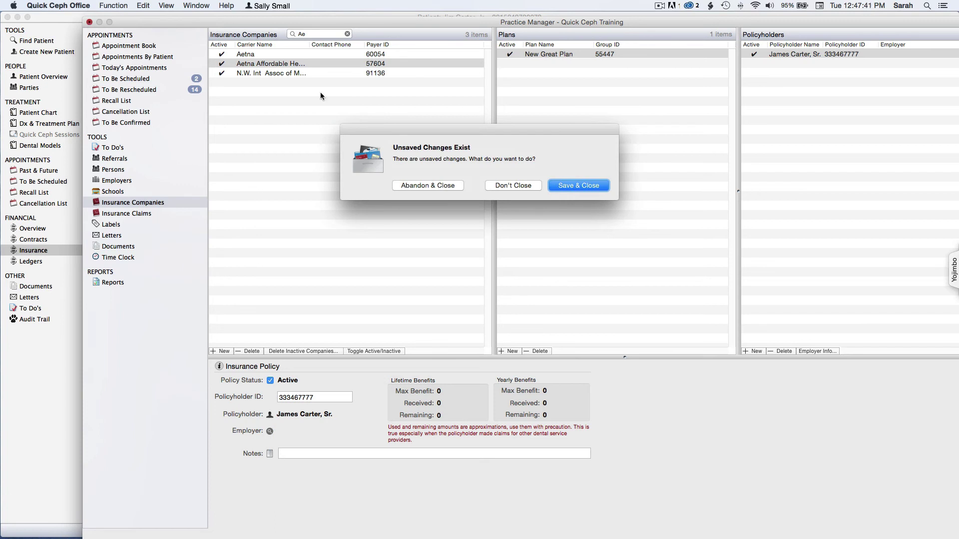
{"action": "left_click", "coordinate": [581, 186]}
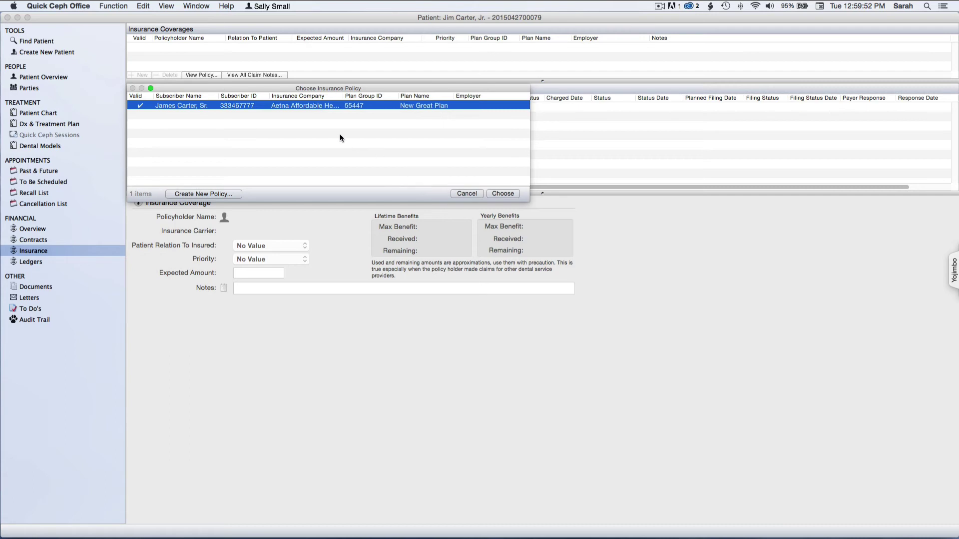
- Choose the Aetna New Great Plan policy, group 55447, for the patient's coverage
{"action": "left_click", "coordinate": [503, 193]}
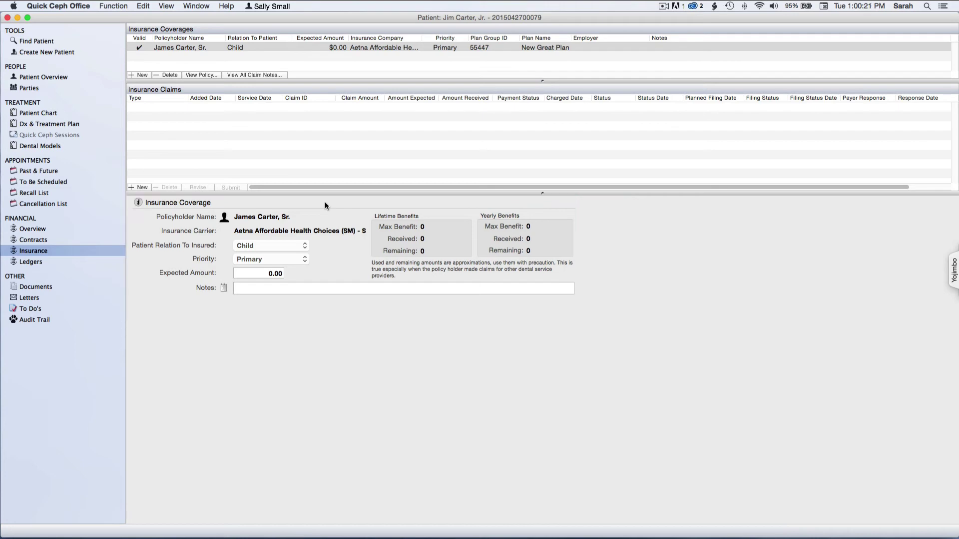
- Keep relation Child and priority Primary, and enter an expected amount of $1,500.00
{"action": "left_click", "coordinate": [305, 246]}
{"action": "left_click", "coordinate": [244, 245]}
{"action": "left_click", "coordinate": [305, 260]}
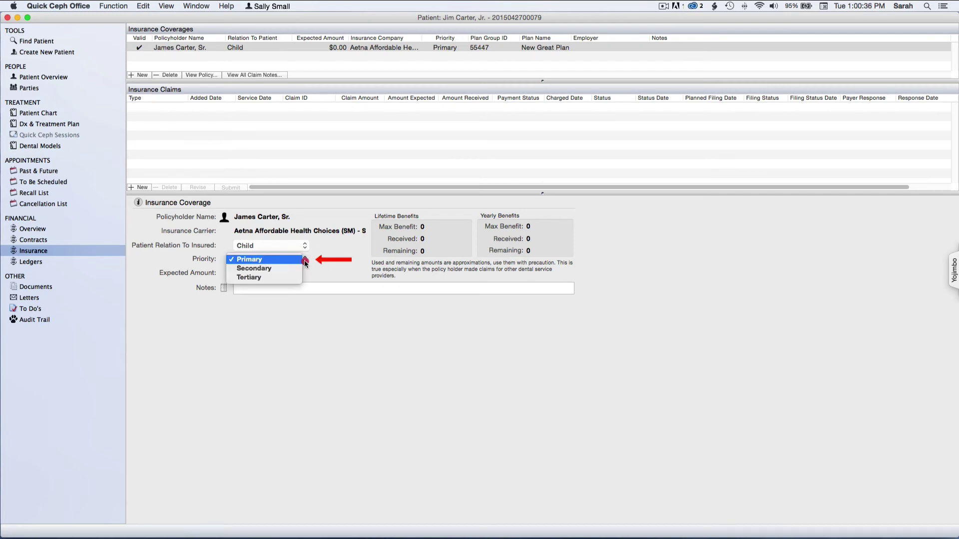
{"action": "left_click", "coordinate": [261, 262]}
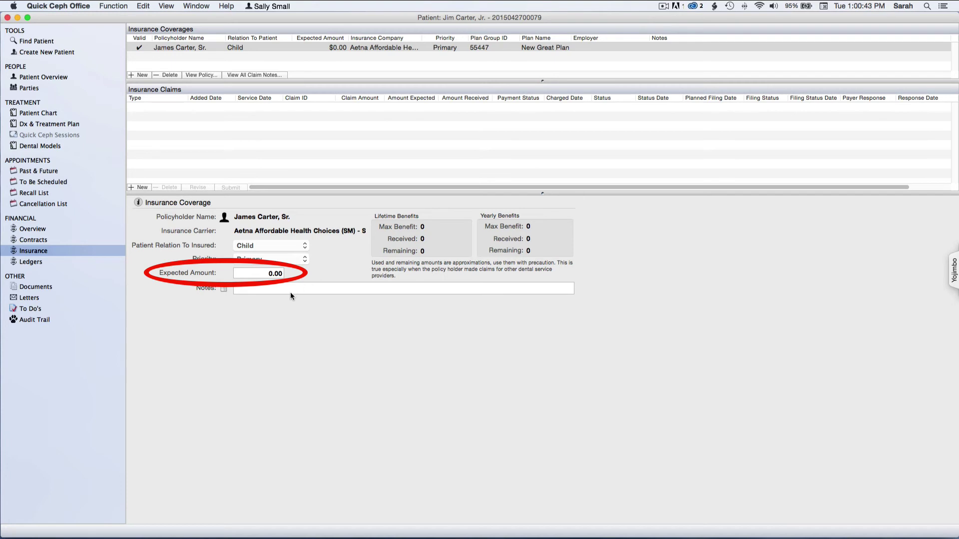
{"action": "left_click", "coordinate": [258, 273]}
{"action": "type", "text": "150"}
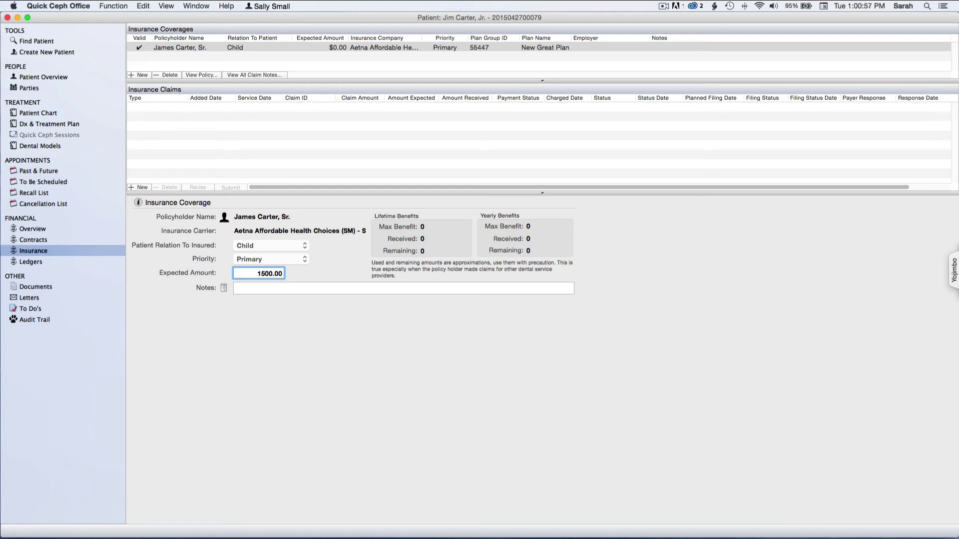
{"action": "key", "text": "Tab"}
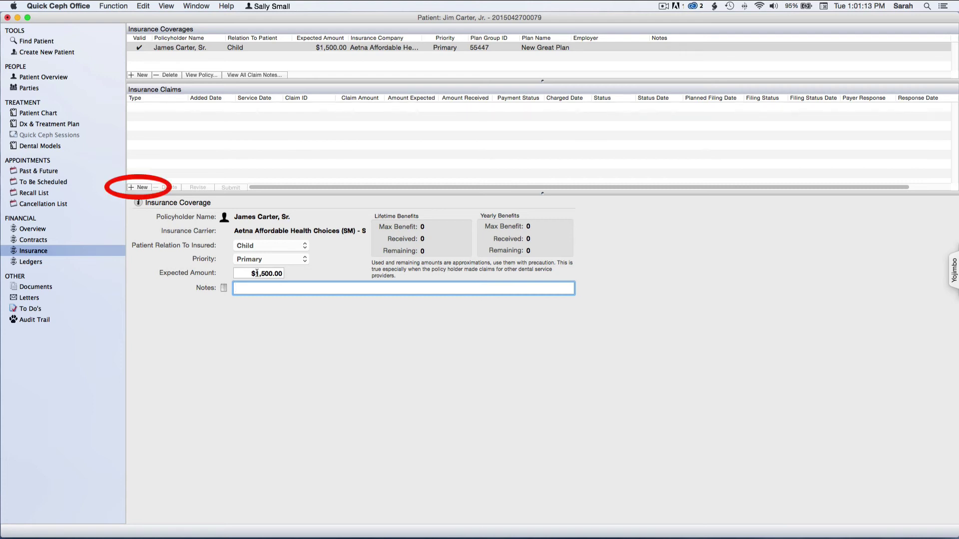
- Add a new Initial-type claim totalling $6,880.00, with $1,500.00 expected from insurance
{"action": "left_click", "coordinate": [137, 187]}
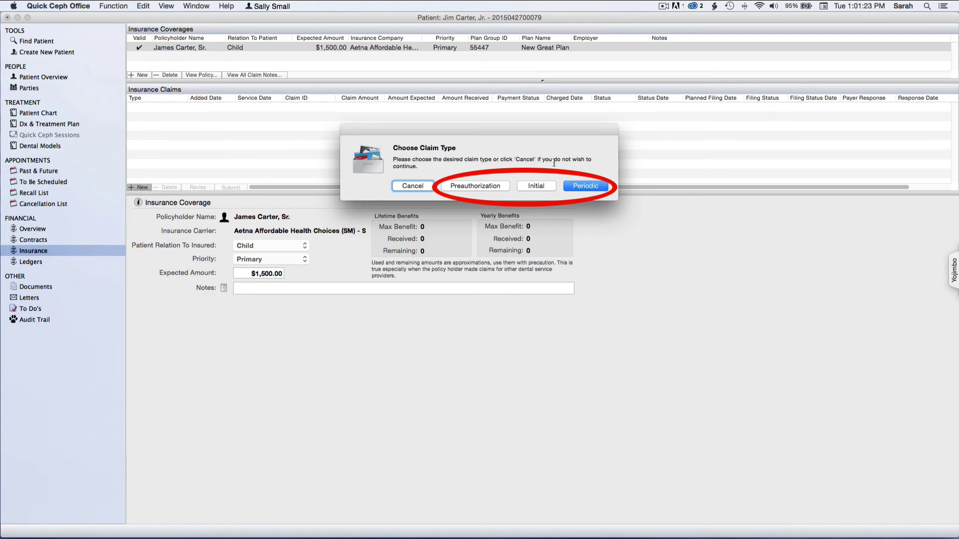
{"action": "left_click", "coordinate": [534, 186]}
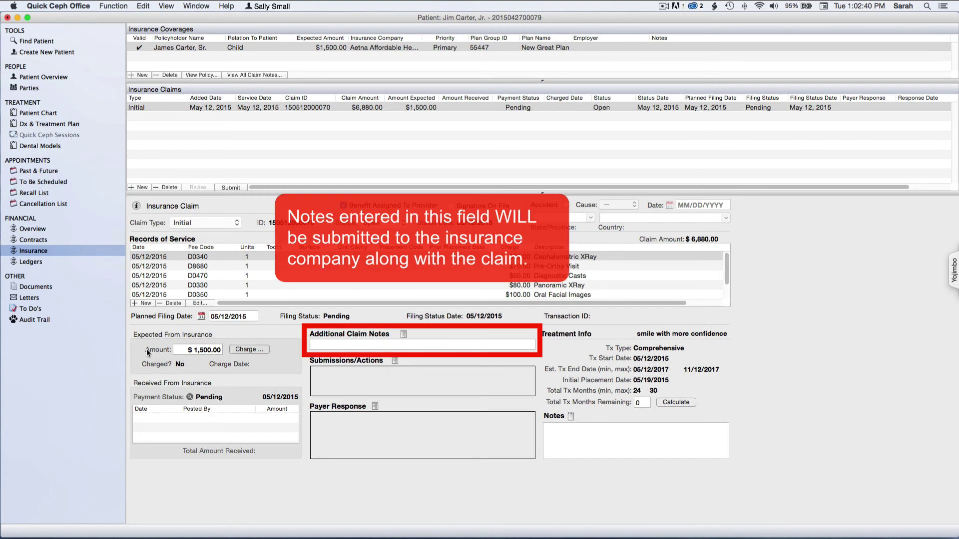
{"action": "left_click", "coordinate": [348, 344]}
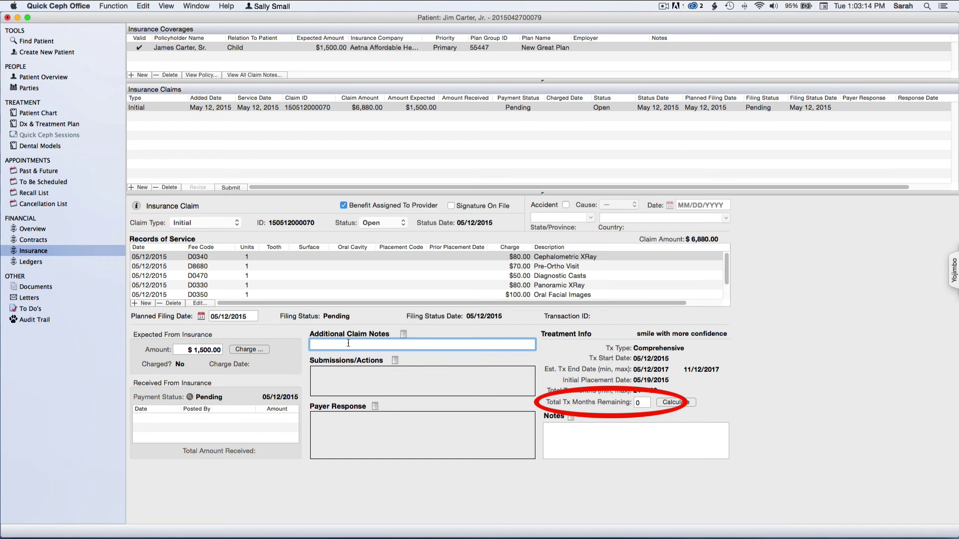
- Replace the Total Tx Months Remaining value with 24
{"action": "left_click", "coordinate": [643, 403]}
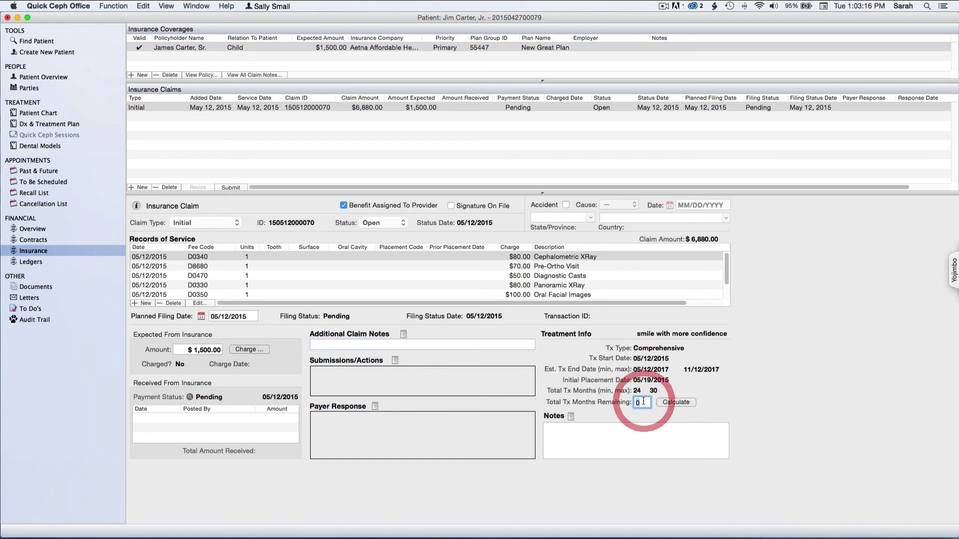
{"action": "type", "text": "24"}
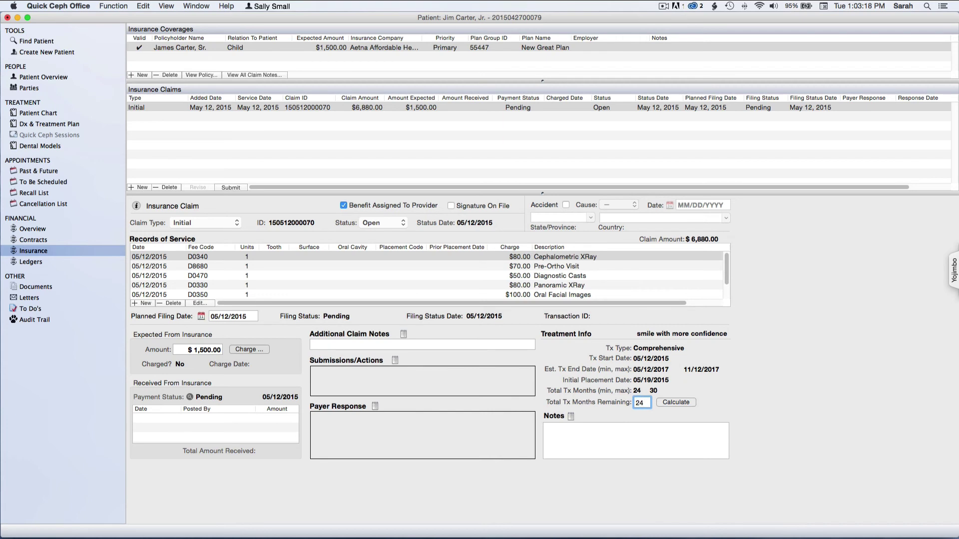
{"action": "key", "text": "Tab"}
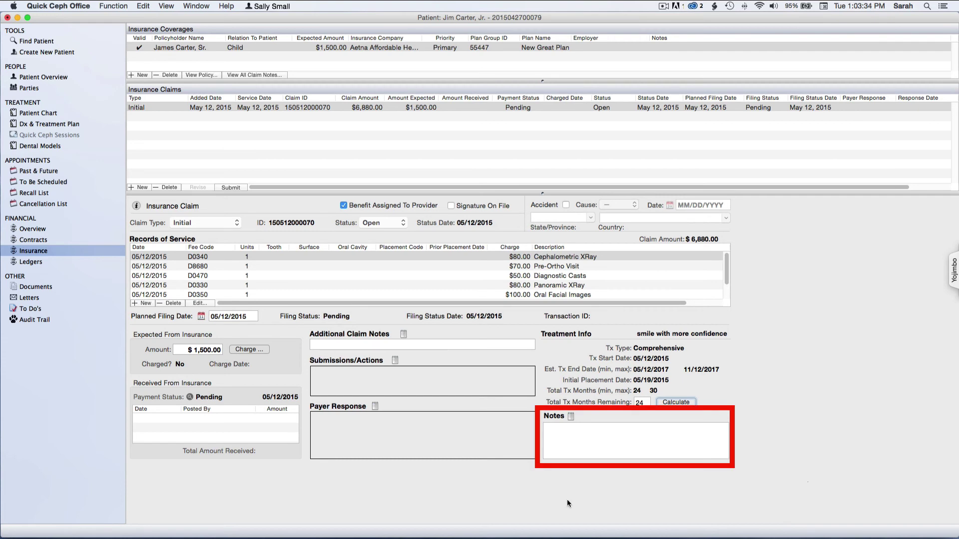
- Submit the initial claim from the Insurance Claims list after clicking into the claim notes
{"action": "left_click", "coordinate": [619, 436]}
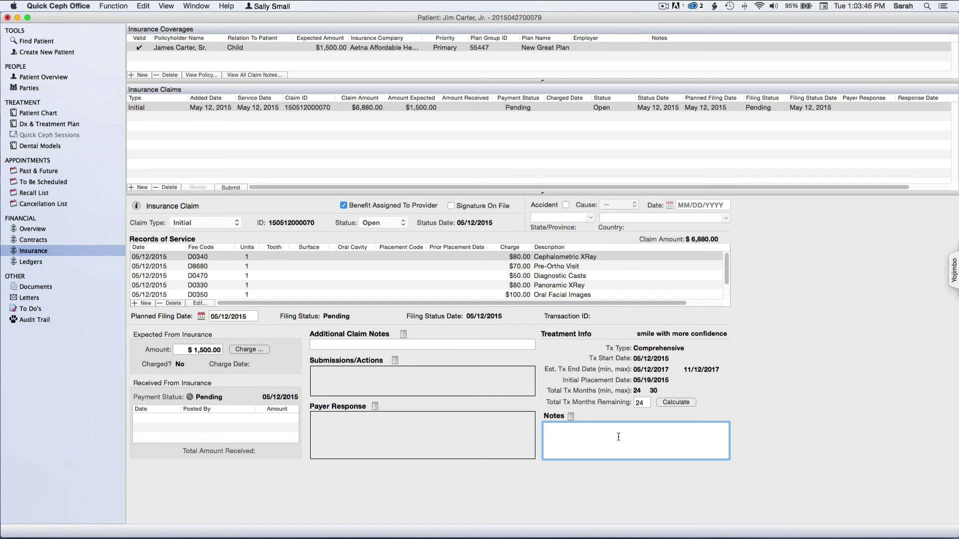
{"action": "left_click", "coordinate": [224, 187]}
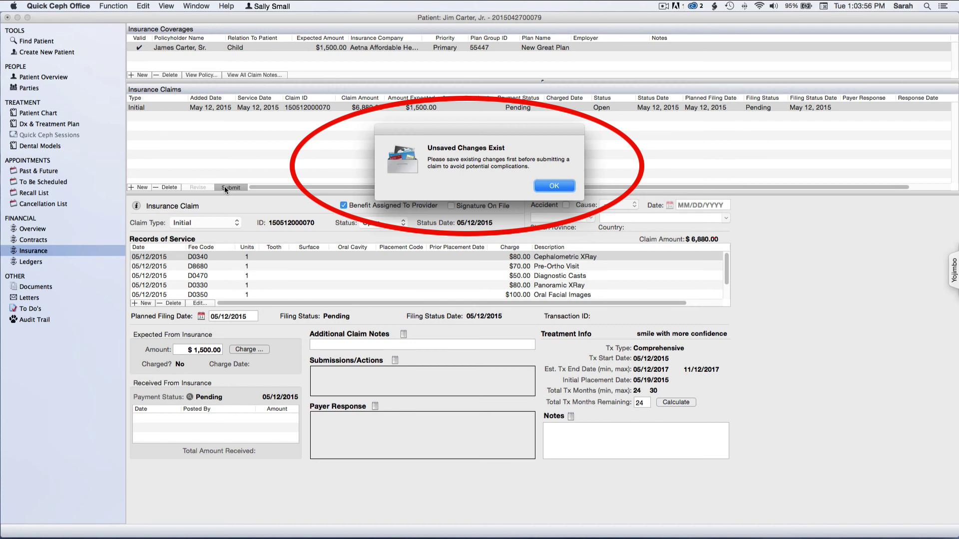
- Accept the unsaved-changes alert so the initial claim is submitted to the payer
{"action": "left_click", "coordinate": [554, 187]}
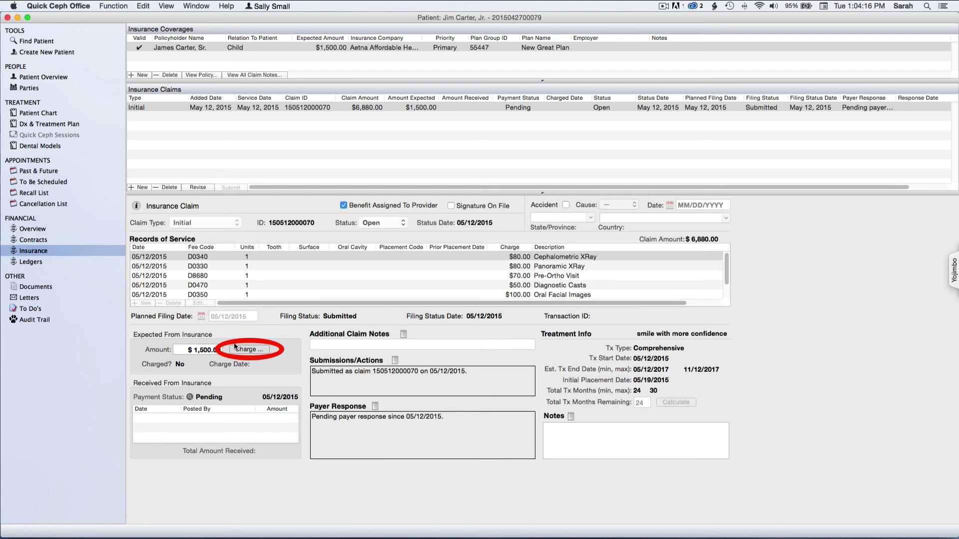
- Charge the expected $1,500.00 to the Aetna insurance ledger and select the initial claim row
{"action": "left_click", "coordinate": [241, 351]}
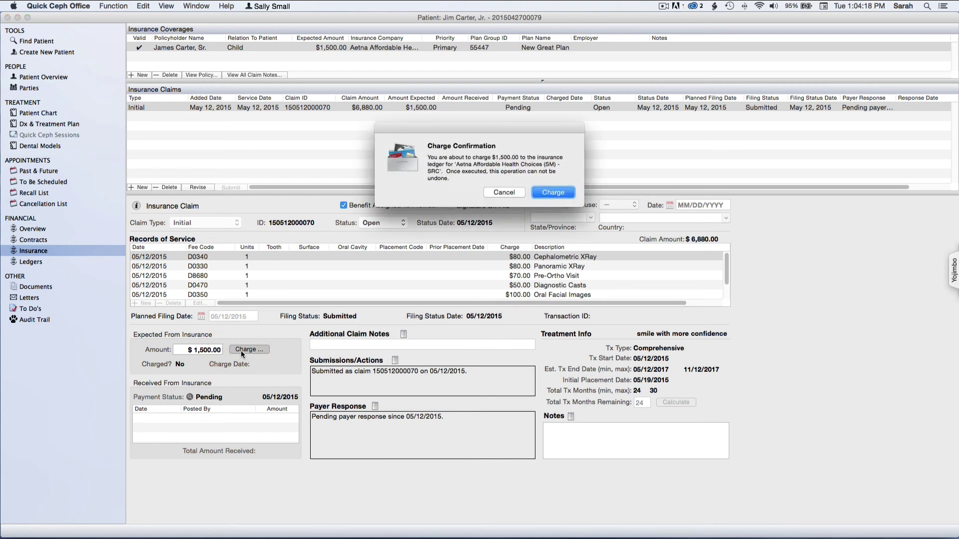
{"action": "left_click", "coordinate": [563, 191]}
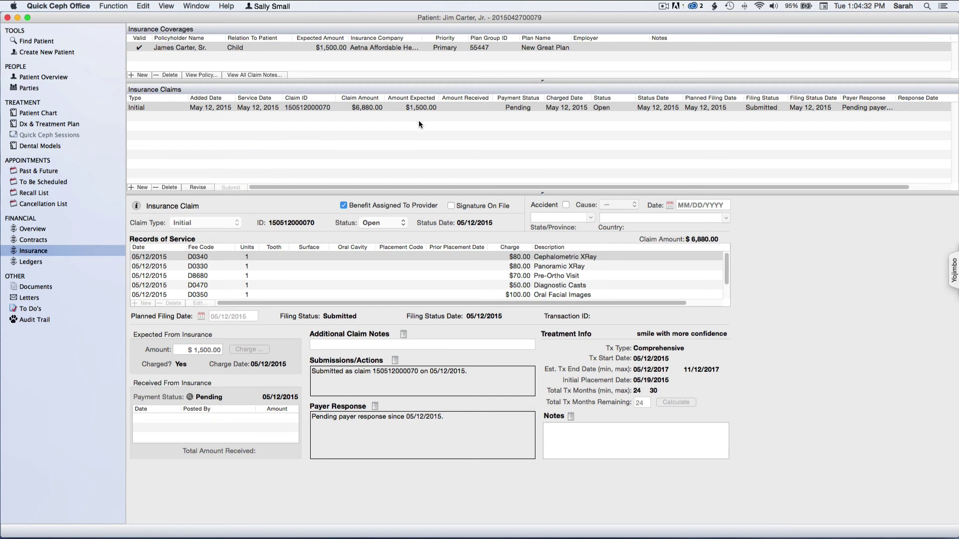
{"action": "left_click", "coordinate": [326, 108]}
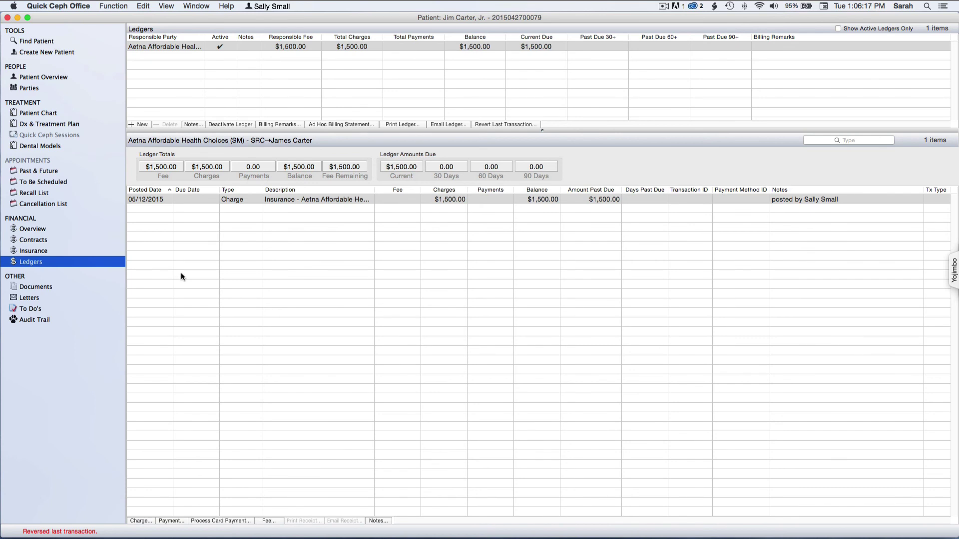
{"action": "left_click", "coordinate": [164, 47]}
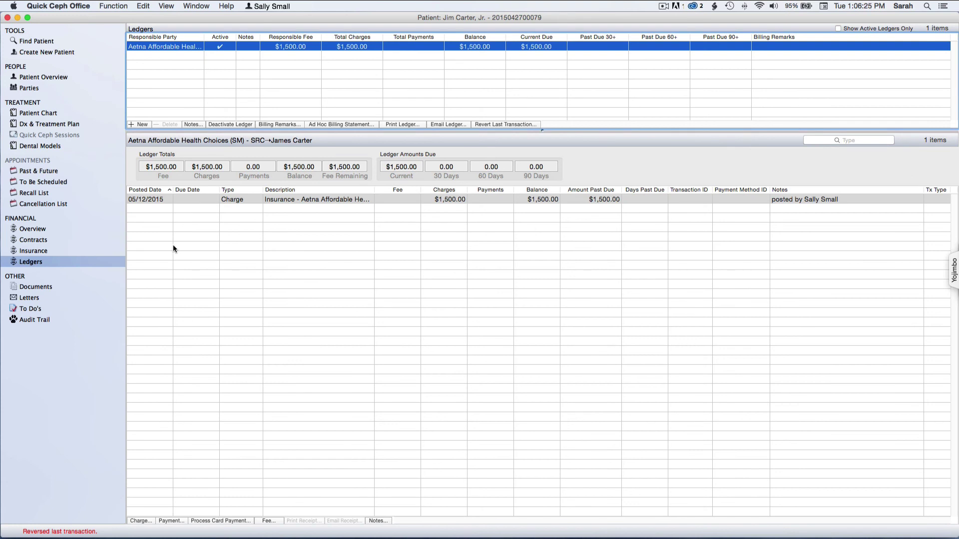
{"action": "left_click", "coordinate": [164, 200]}
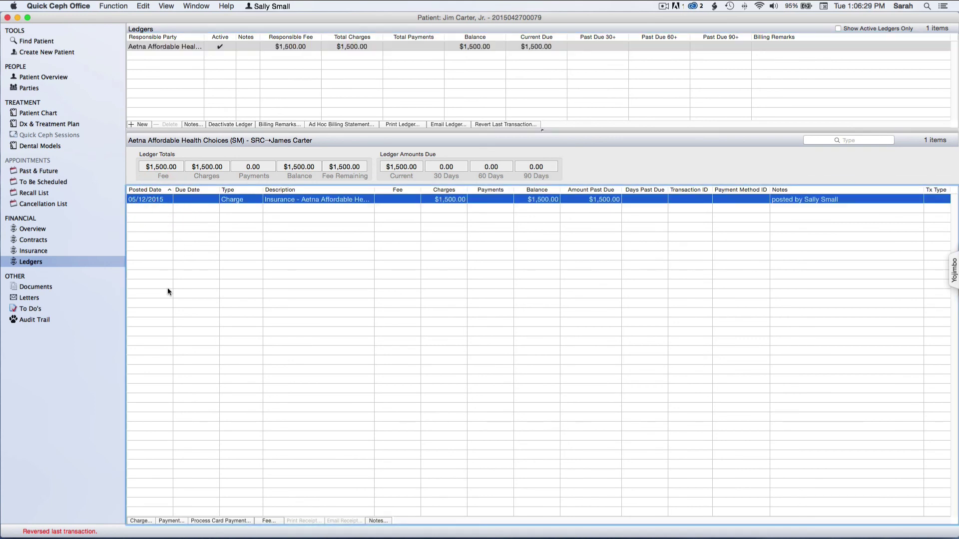
{"action": "left_click", "coordinate": [168, 521]}
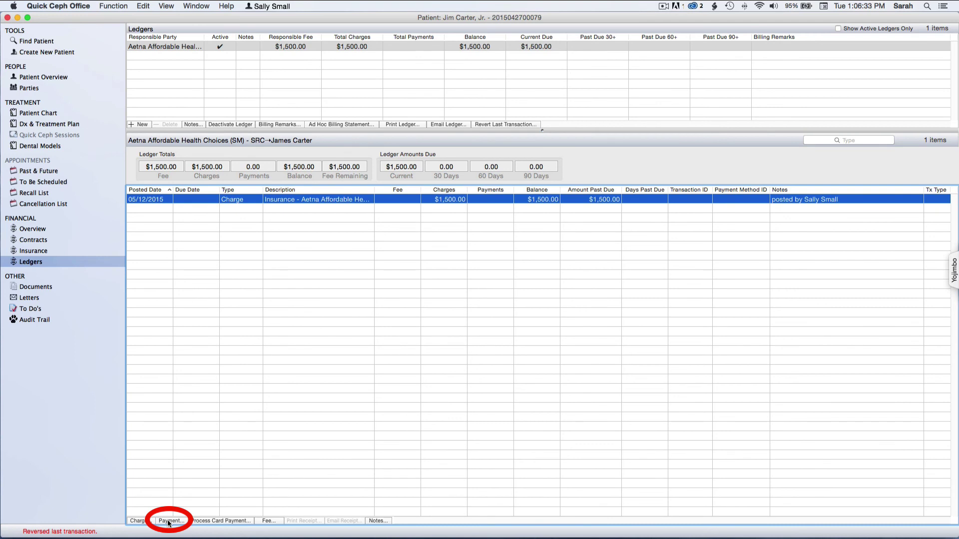
- Post Aetna's $500.00 check payment against the claim, with the pasted claim ID as reference
{"action": "left_click", "coordinate": [169, 521]}
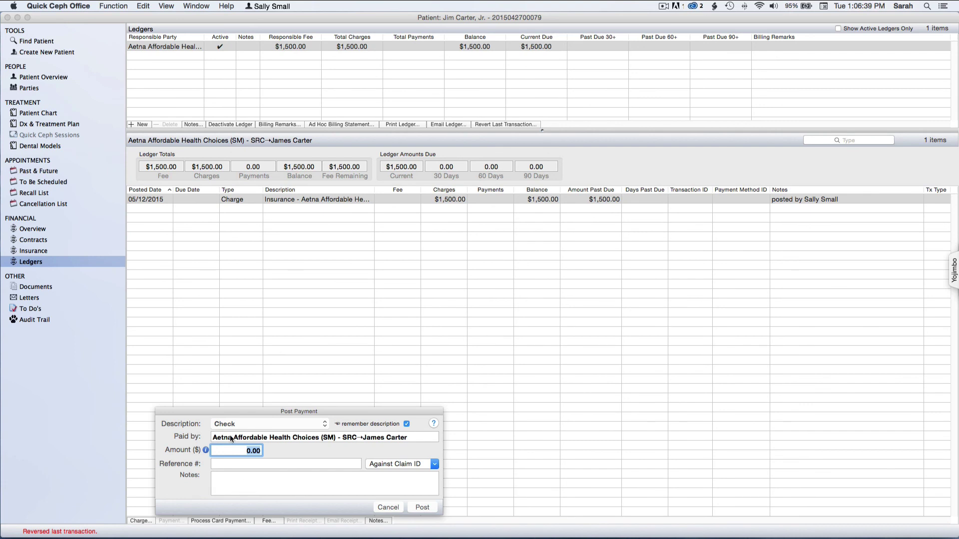
{"action": "left_click", "coordinate": [234, 452]}
{"action": "type", "text": "50"}
{"action": "key", "text": "Tab"}
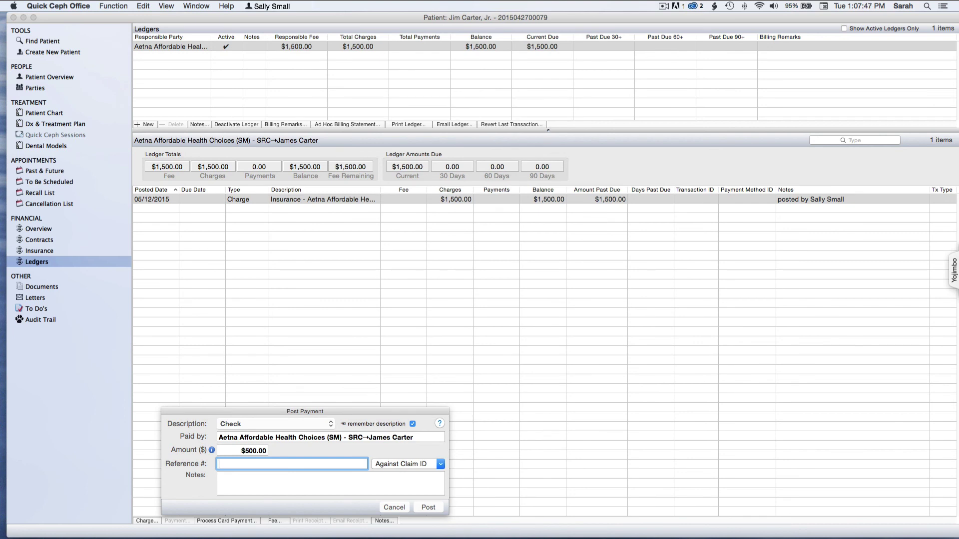
{"action": "key", "text": "super+v"}
{"action": "key", "text": "Tab"}
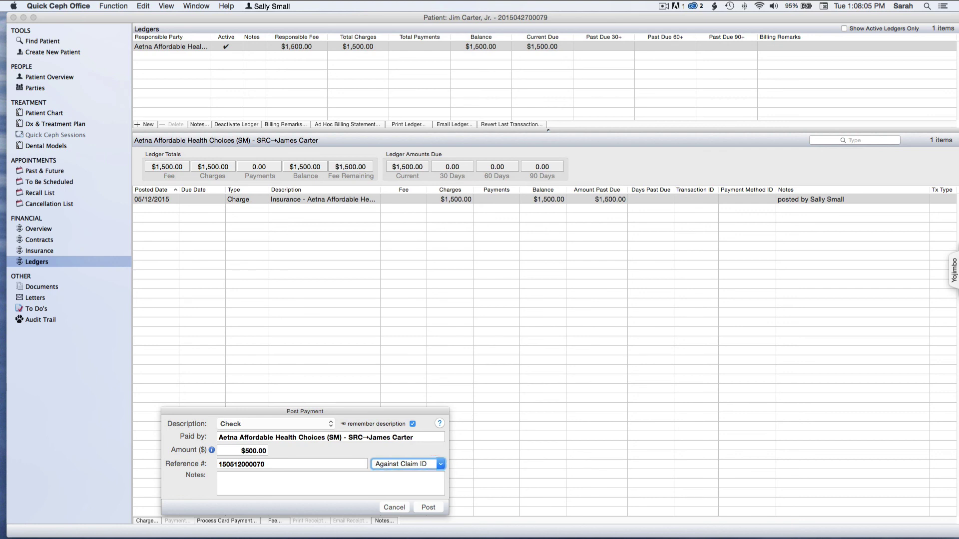
{"action": "left_click", "coordinate": [425, 508]}
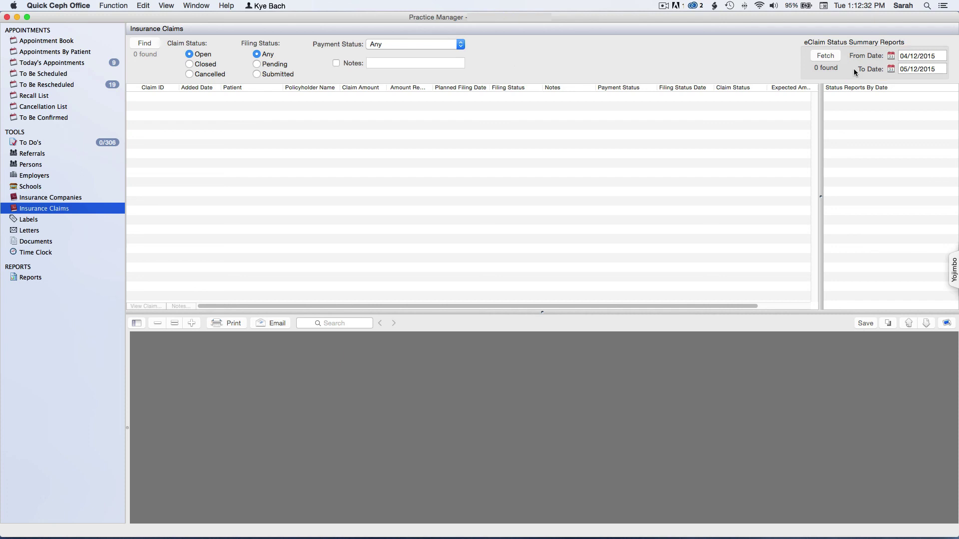
- Set the report start date to 01/12/2015 and fetch eClaim status reports through 05/12/2015
{"action": "left_click", "coordinate": [892, 56]}
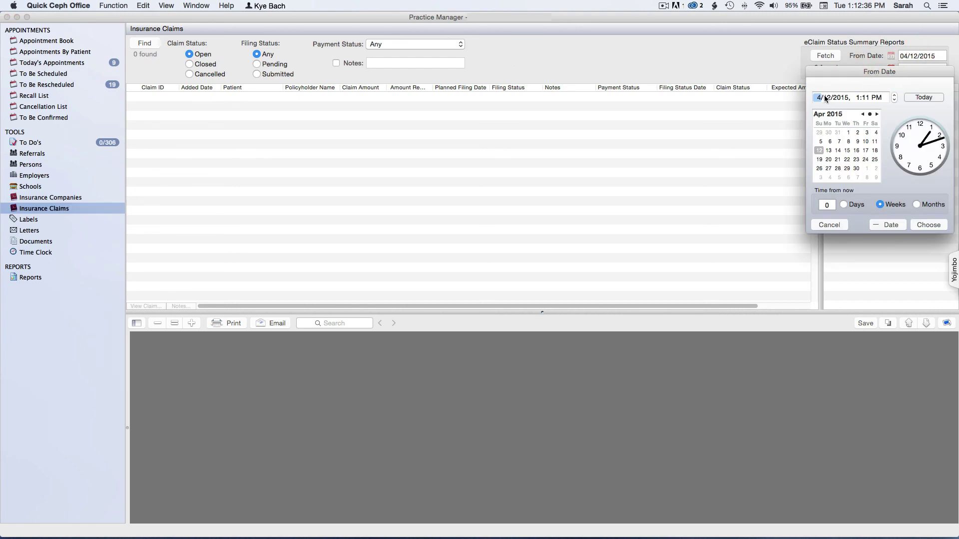
{"action": "left_click", "coordinate": [927, 225]}
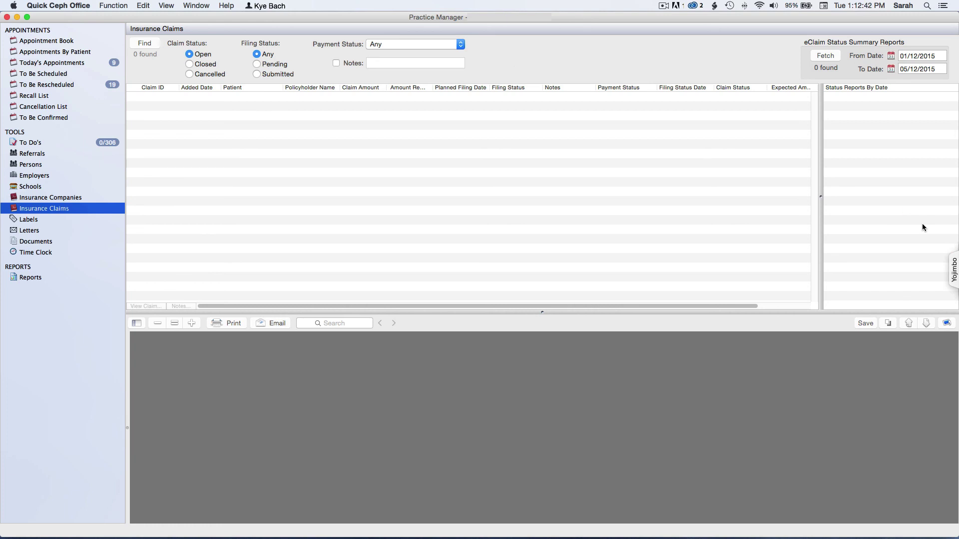
{"action": "left_click", "coordinate": [826, 56]}
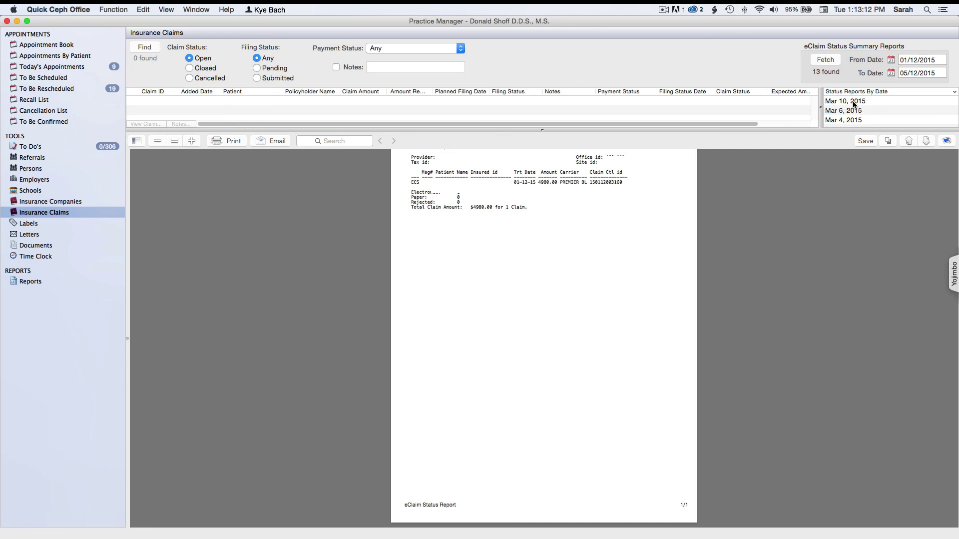
- Browse the status reports by date, viewing the Jan 27, 2015 report, then Jan 14, 2015
{"action": "scroll", "coordinate": [854, 104], "scroll_direction": "down", "scroll_amount": 5}
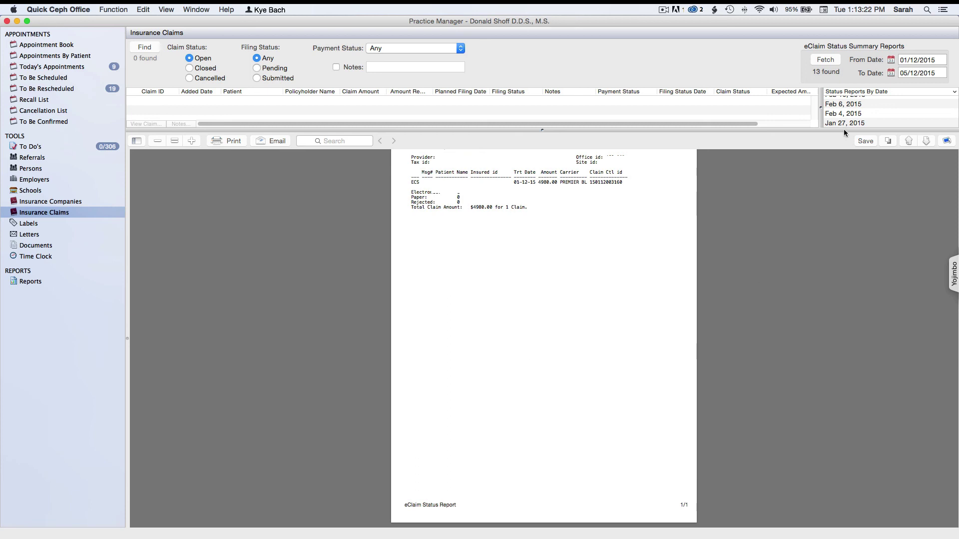
{"action": "scroll", "coordinate": [864, 113], "scroll_direction": "down", "scroll_amount": 1}
{"action": "left_click", "coordinate": [865, 116]}
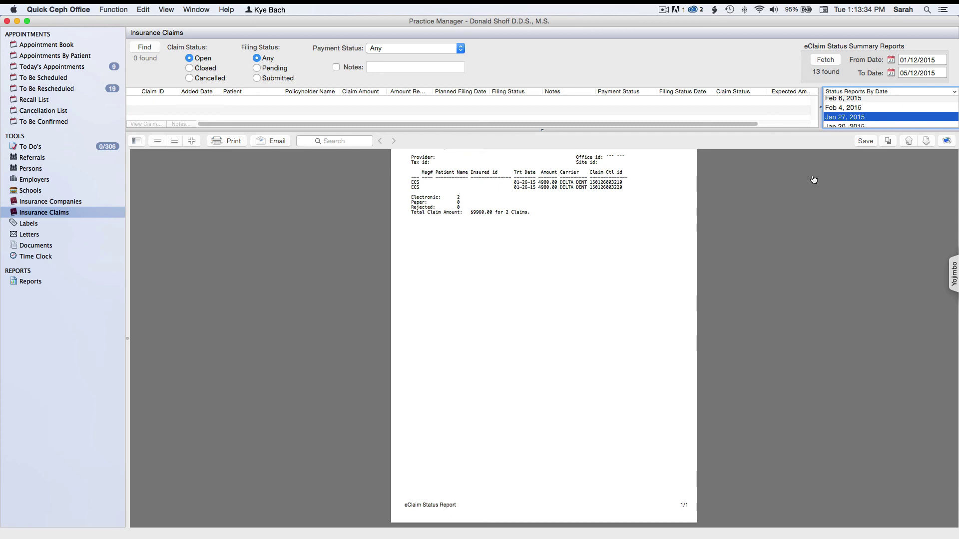
{"action": "scroll", "coordinate": [849, 116], "scroll_direction": "up", "scroll_amount": 2}
{"action": "scroll", "coordinate": [850, 116], "scroll_direction": "down", "scroll_amount": 5}
{"action": "left_click", "coordinate": [849, 113]}
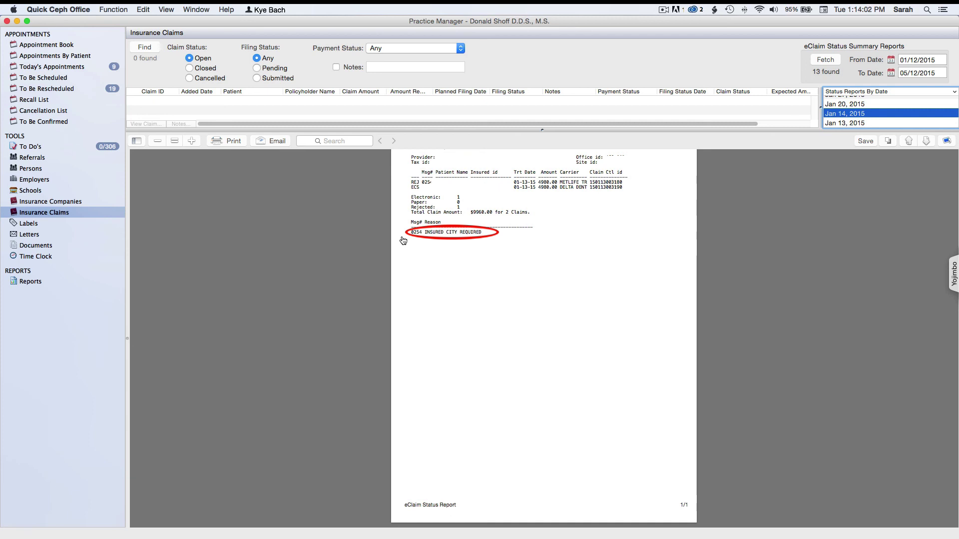
- Find all 243 open claims and drag the splitter down to enlarge the claims table
{"action": "left_click", "coordinate": [141, 47]}
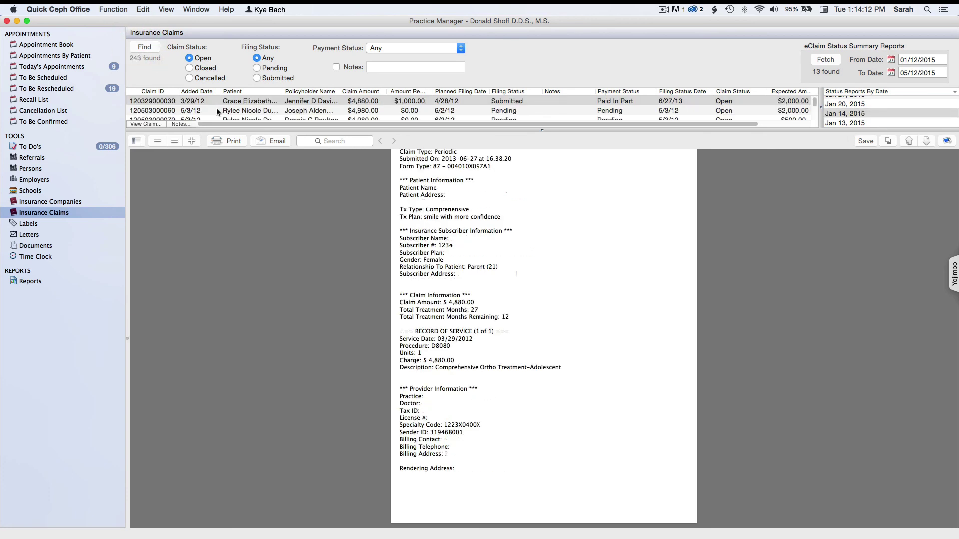
{"action": "left_click_drag", "start_coordinate": [222, 172], "coordinate": [225, 220]}
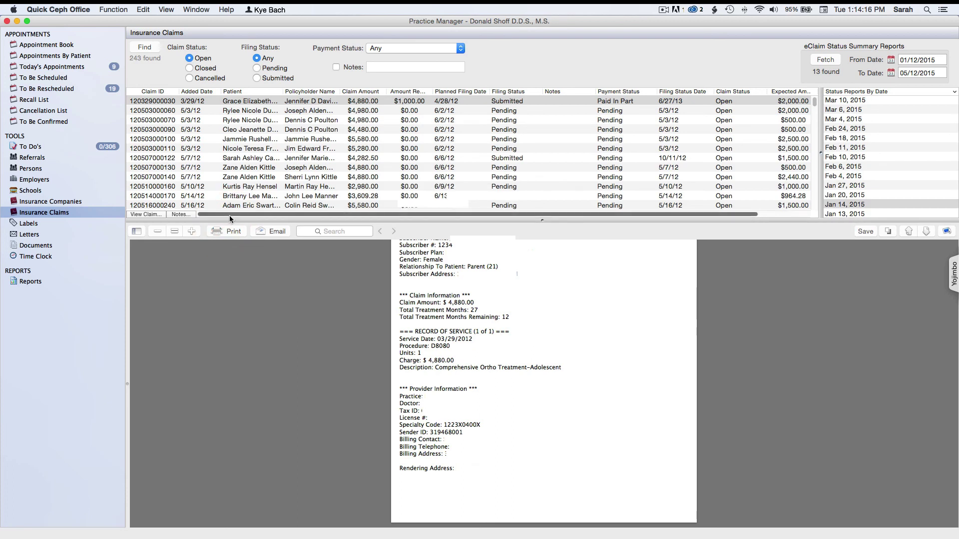